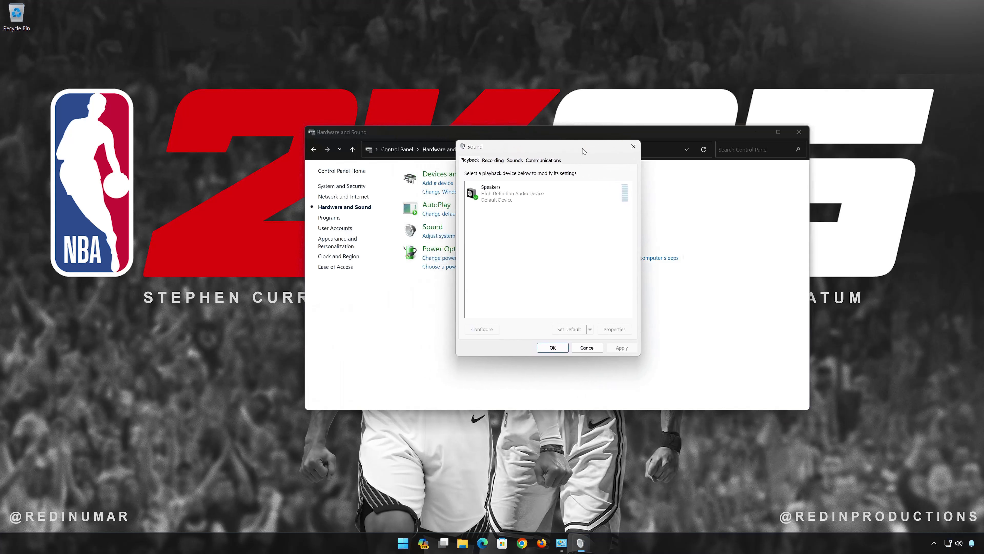
# Close the Control Panel window and open the advanced properties of the Speakers playback device.
pyautogui.click(799, 131)
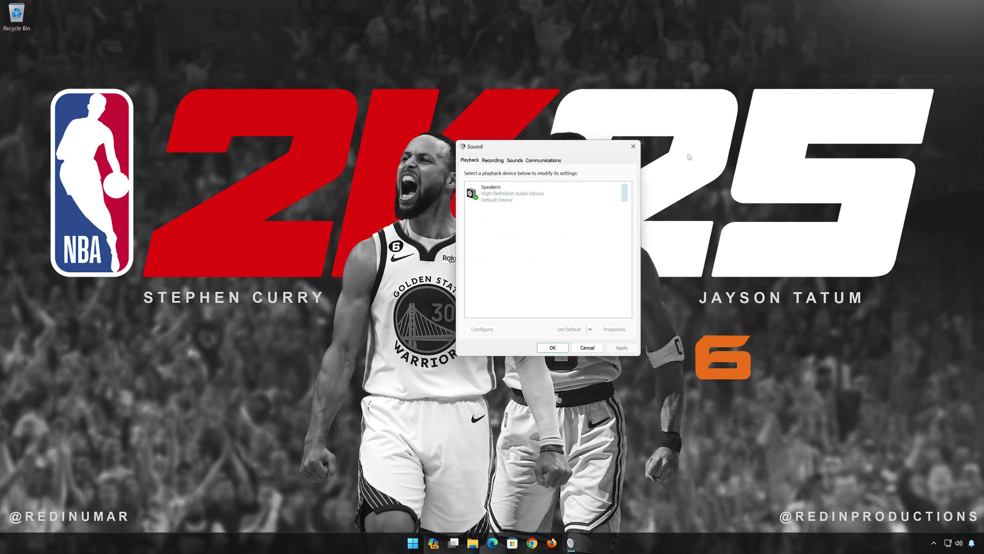
pyautogui.click(532, 185)
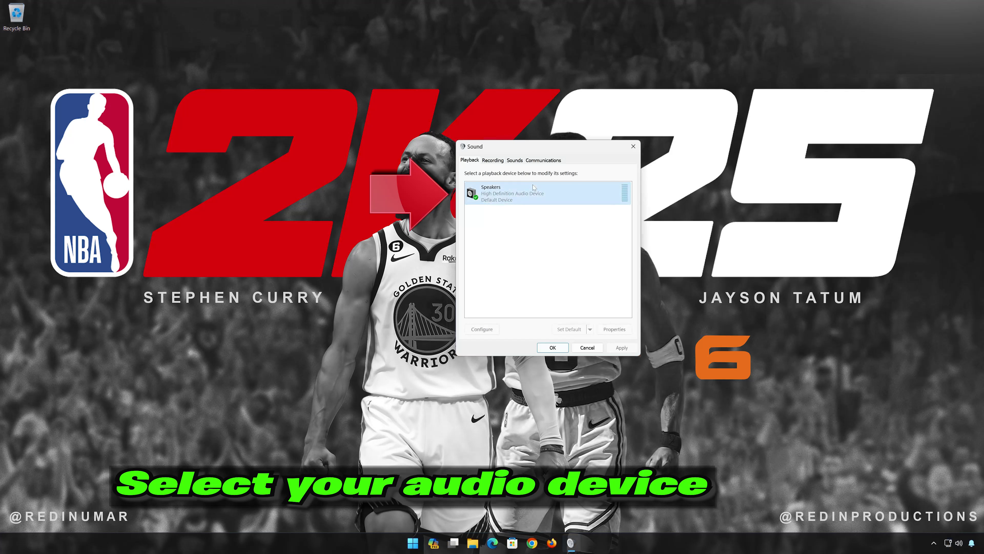
pyautogui.rightClick(519, 193)
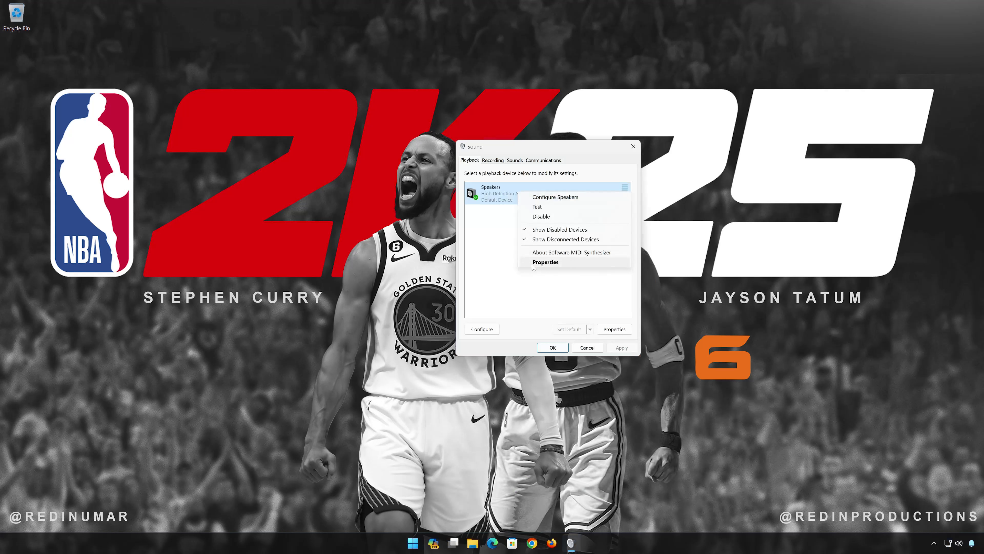
pyautogui.click(555, 262)
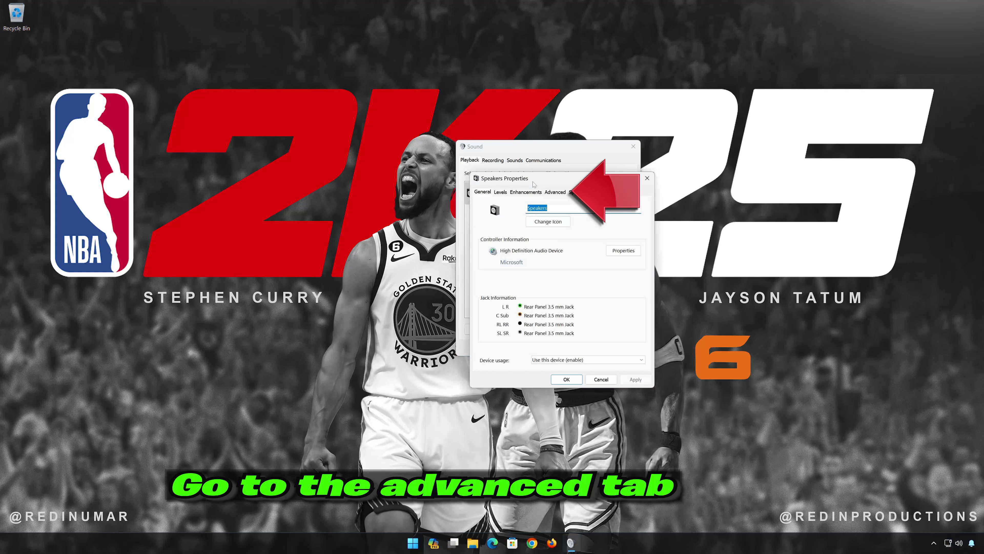
pyautogui.click(560, 194)
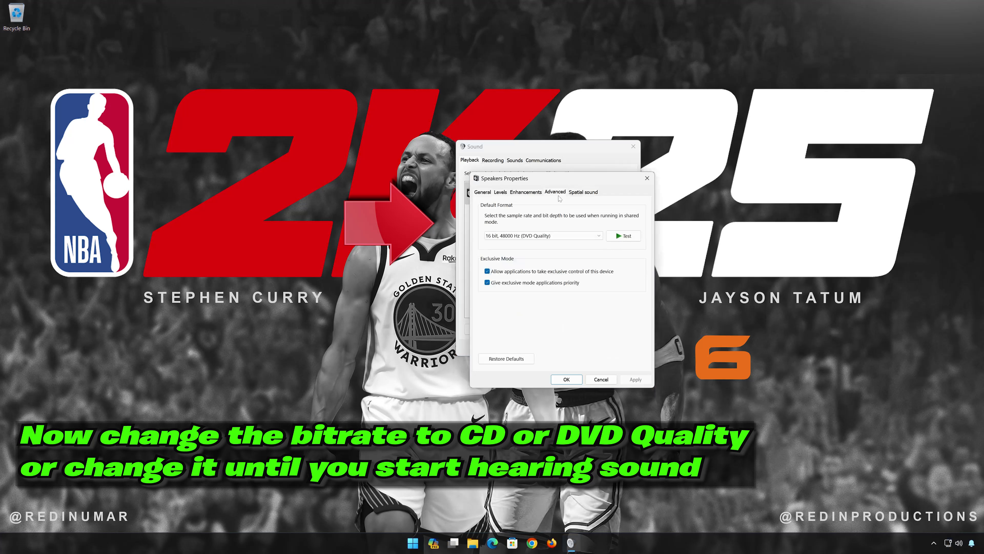
# Set the speakers' default format to 16 bit, 44100 Hz (CD Quality), apply it and close the Sound dialogs.
pyautogui.click(529, 236)
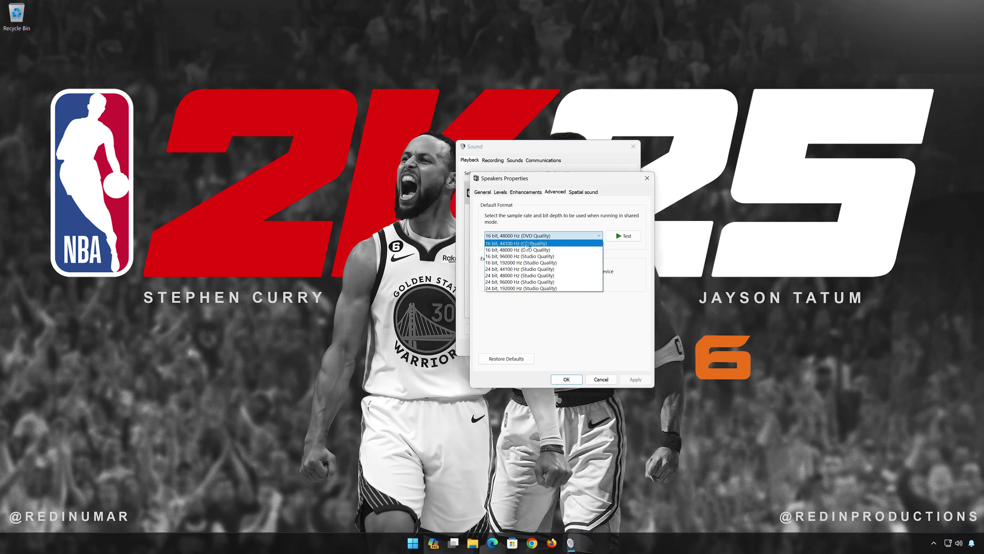
pyautogui.click(544, 243)
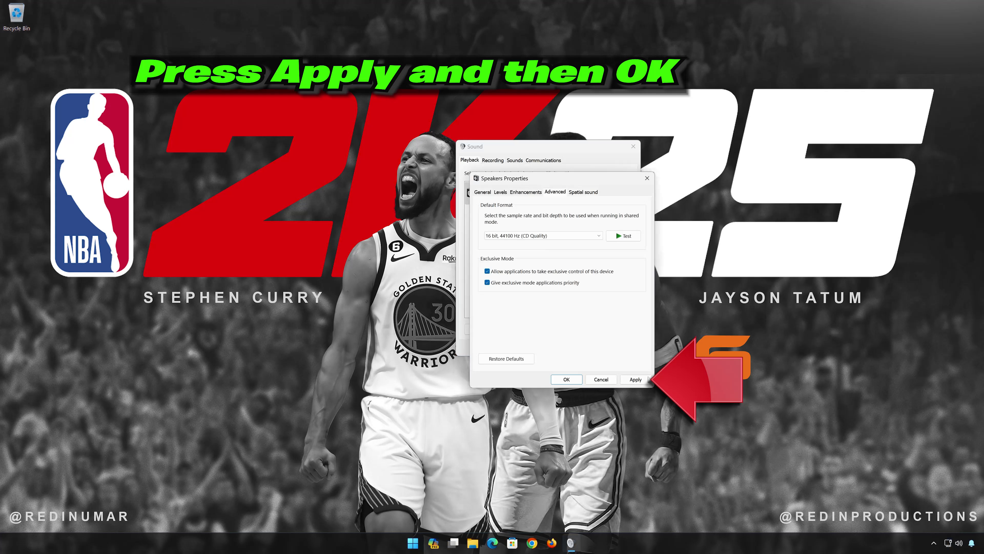
pyautogui.click(636, 380)
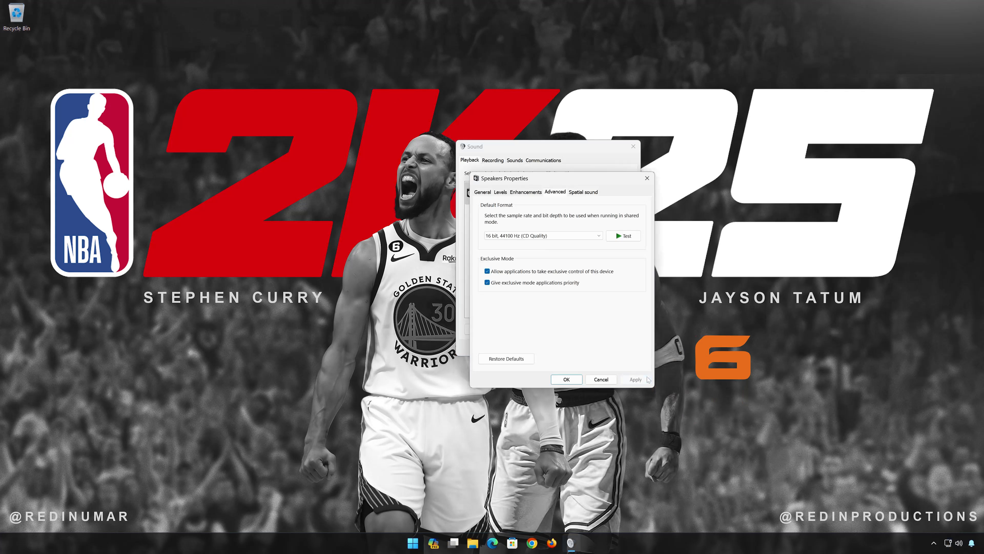
pyautogui.click(571, 381)
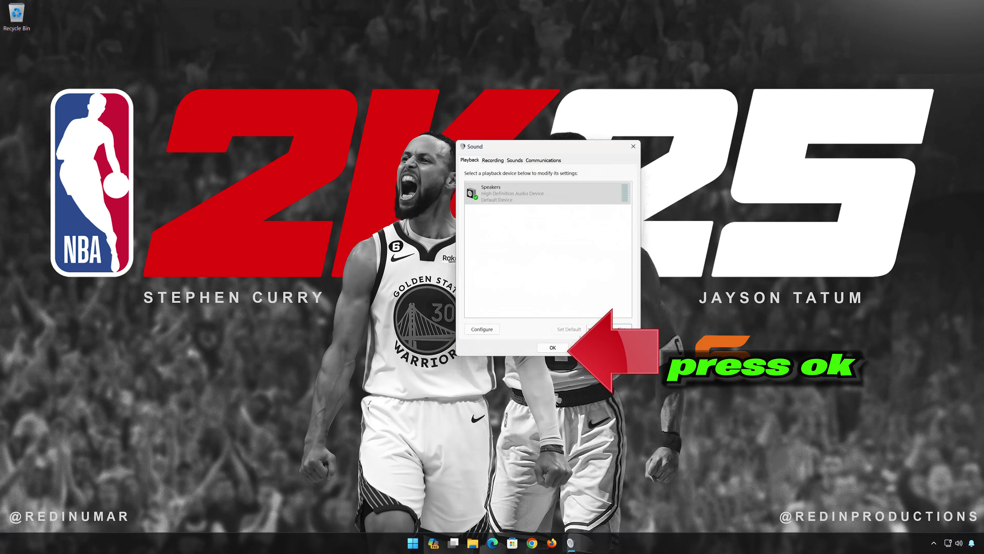
pyautogui.click(561, 347)
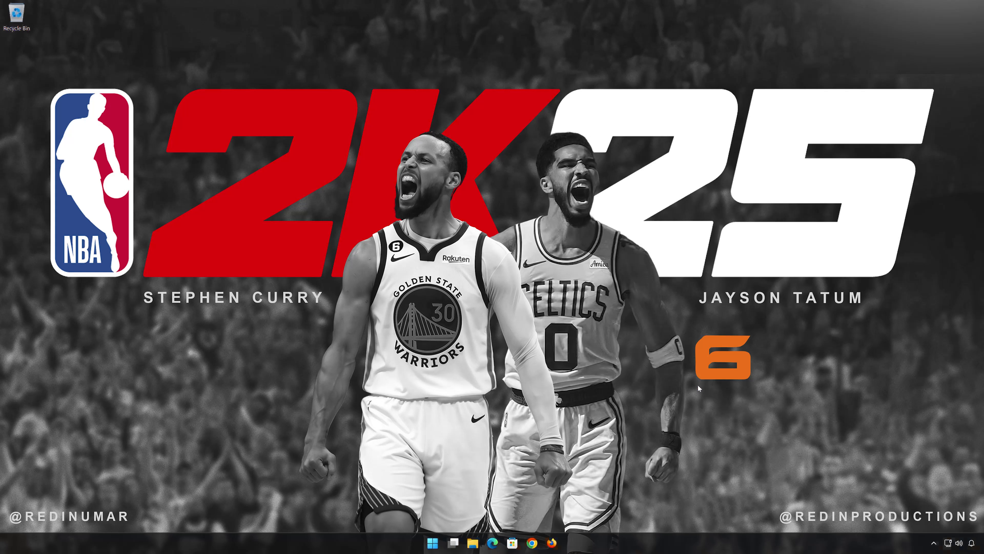
# Search for "device manager", open Device Manager and move its window to the middle of the desktop.
pyautogui.click(440, 541)
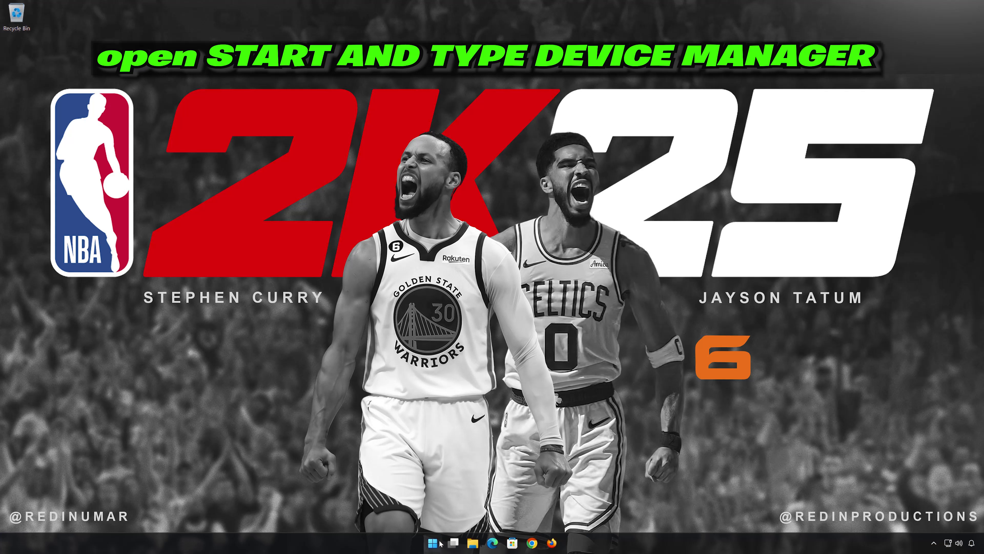
pyautogui.write('de')
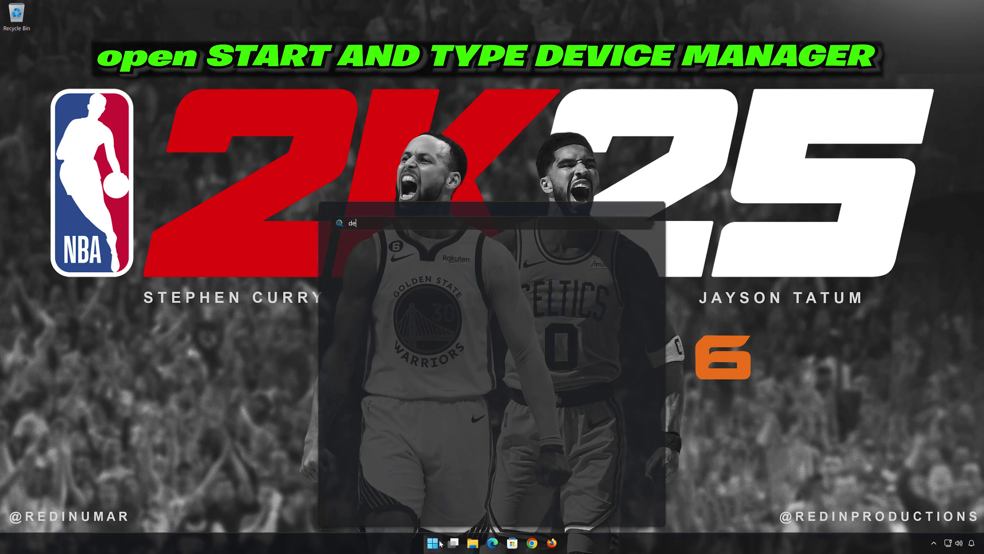
pyautogui.write('vice manager')
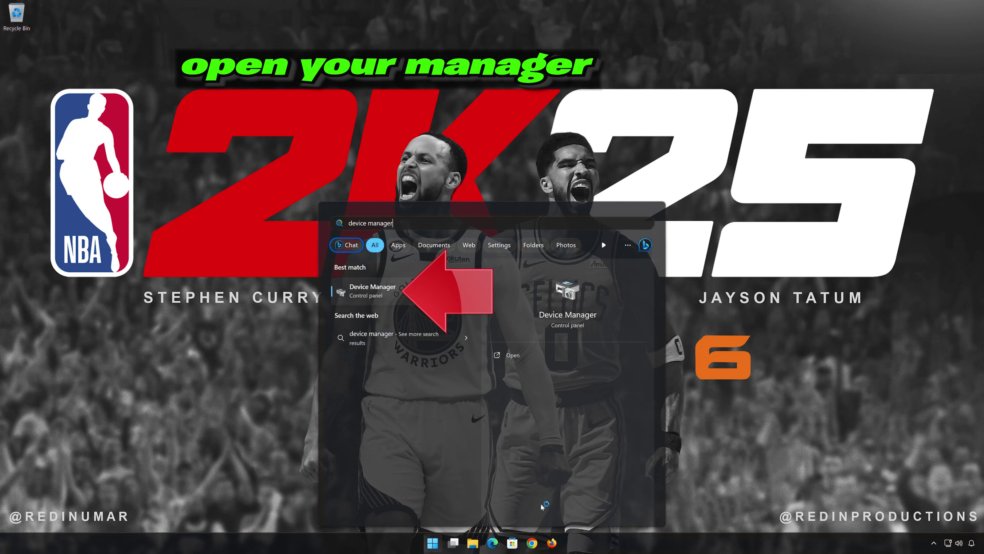
pyautogui.click(382, 298)
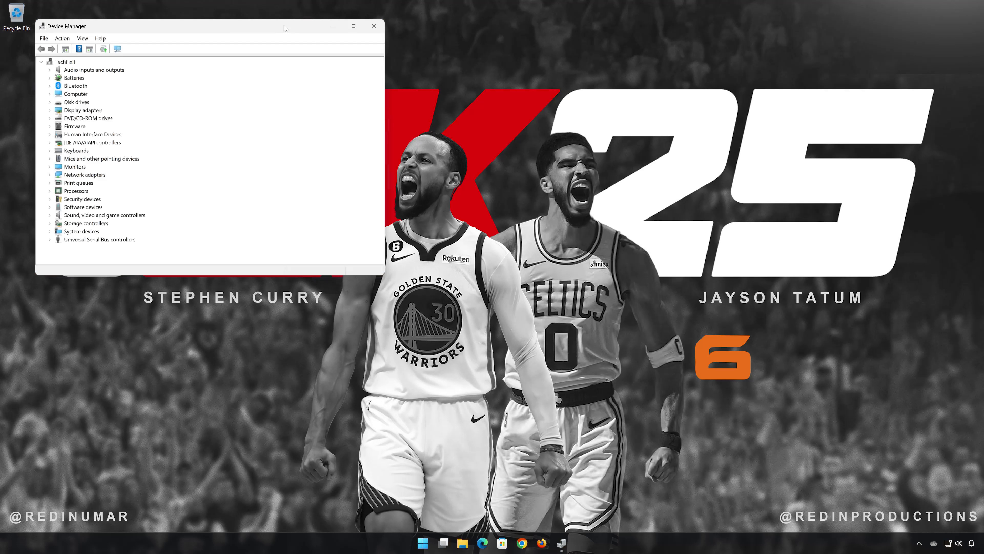
pyautogui.moveTo(284, 28); pyautogui.dragTo(603, 118)
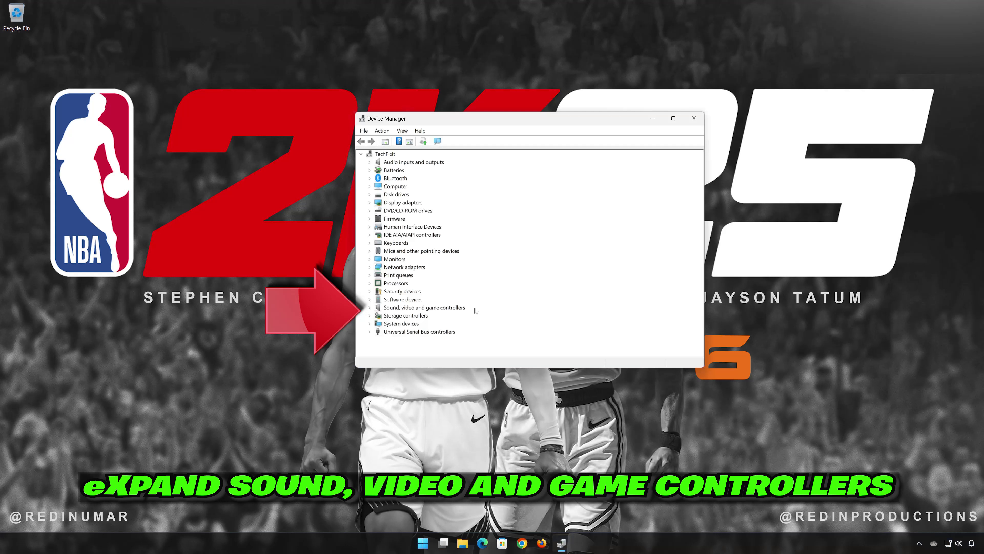
# Show the driver properties of High Definition Audio Device under Sound, video and game controllers.
pyautogui.click(370, 307)
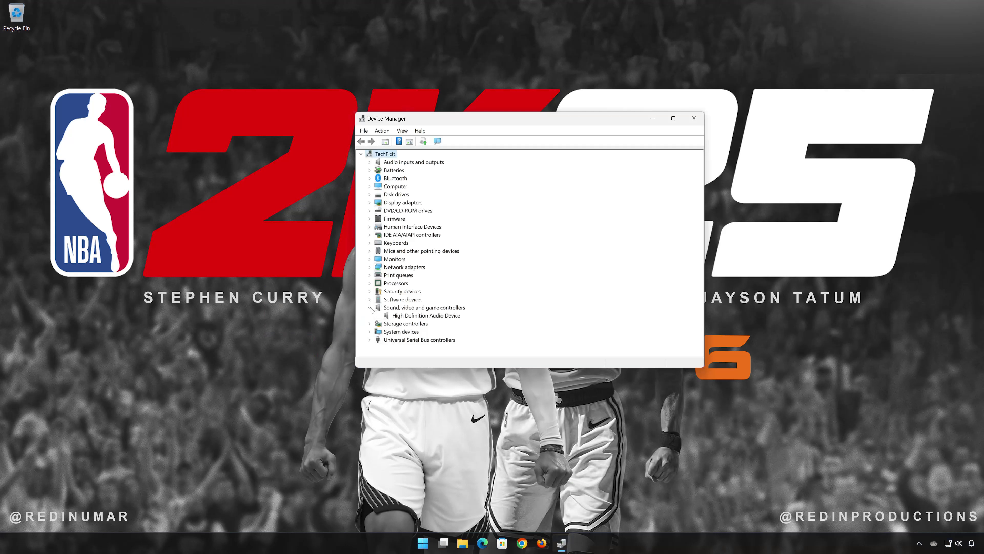
pyautogui.click(403, 315)
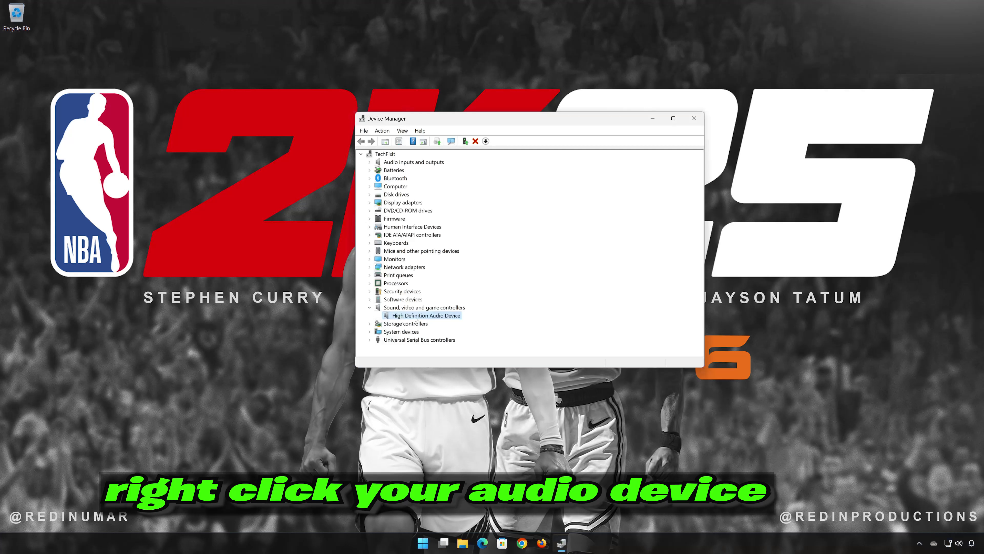
pyautogui.rightClick(427, 316)
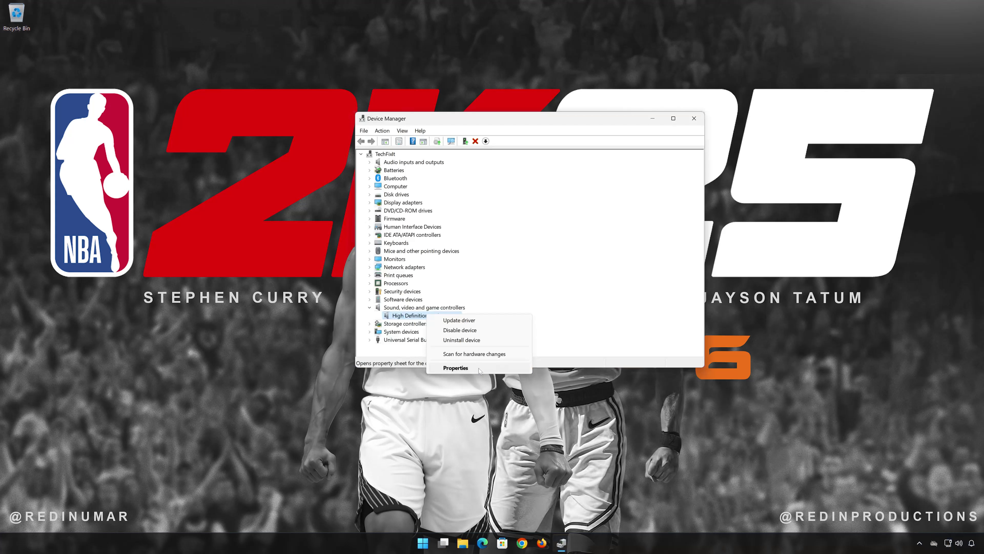
pyautogui.click(456, 368)
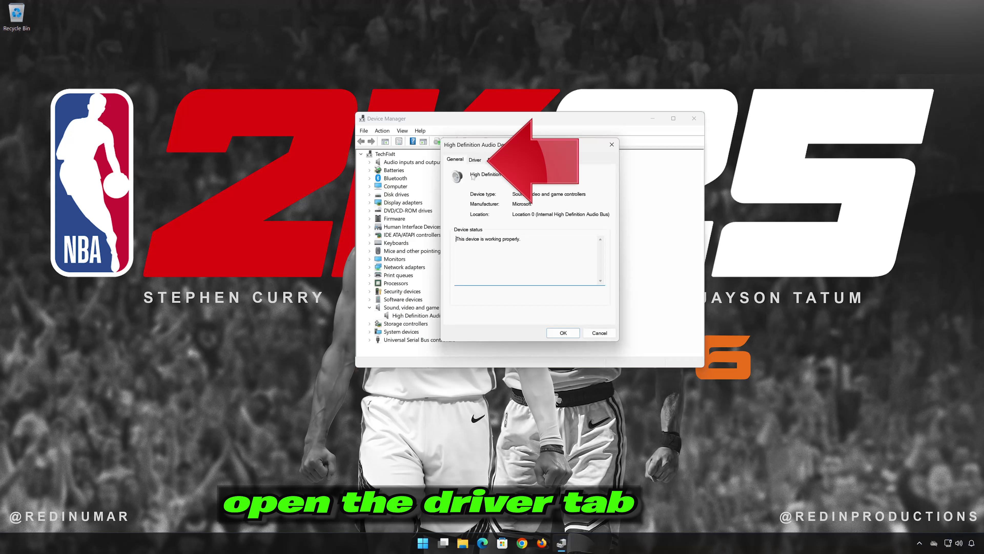
pyautogui.click(474, 159)
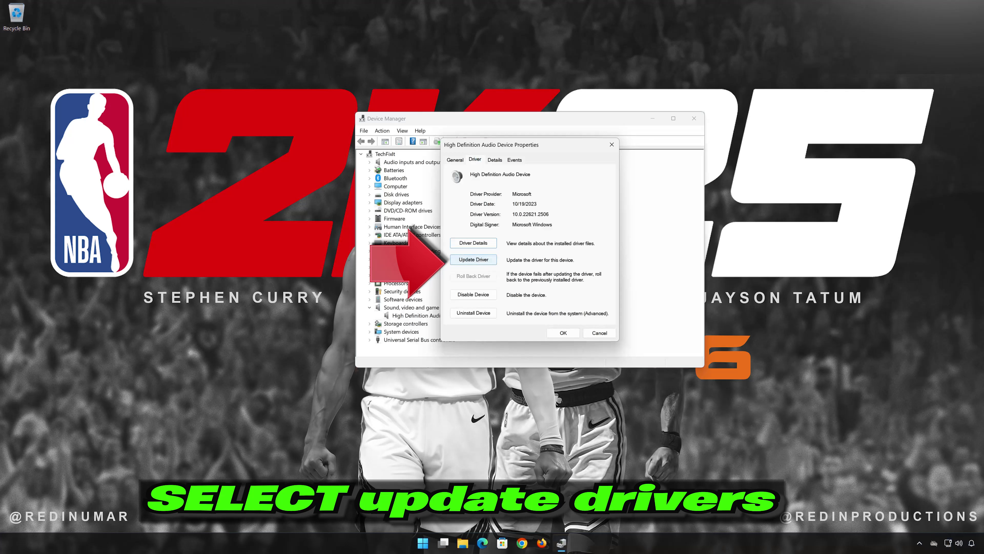
# Update the driver manually by installing High Definition Audio Device from the list of available drivers on the computer, accepting the compatibility warning.
pyautogui.click(462, 264)
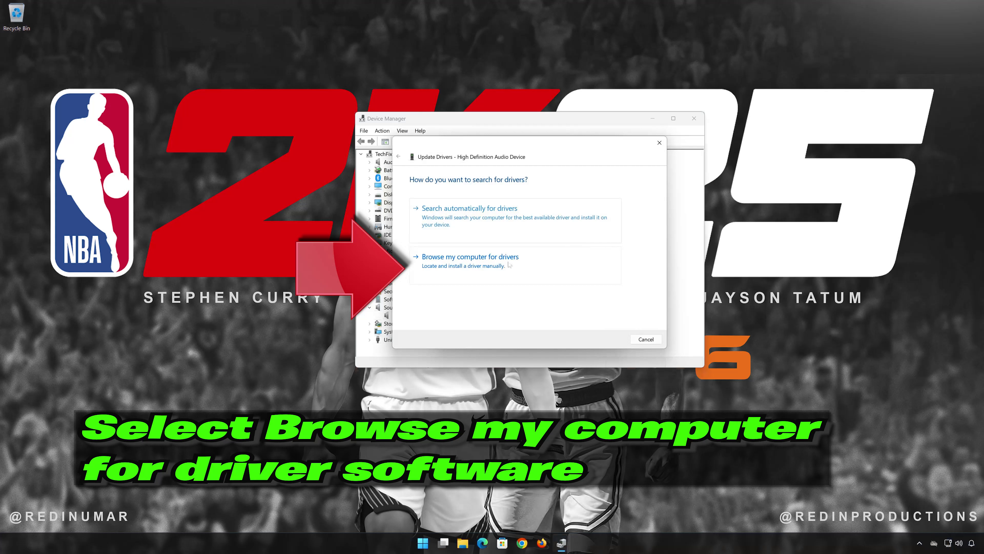
pyautogui.click(468, 267)
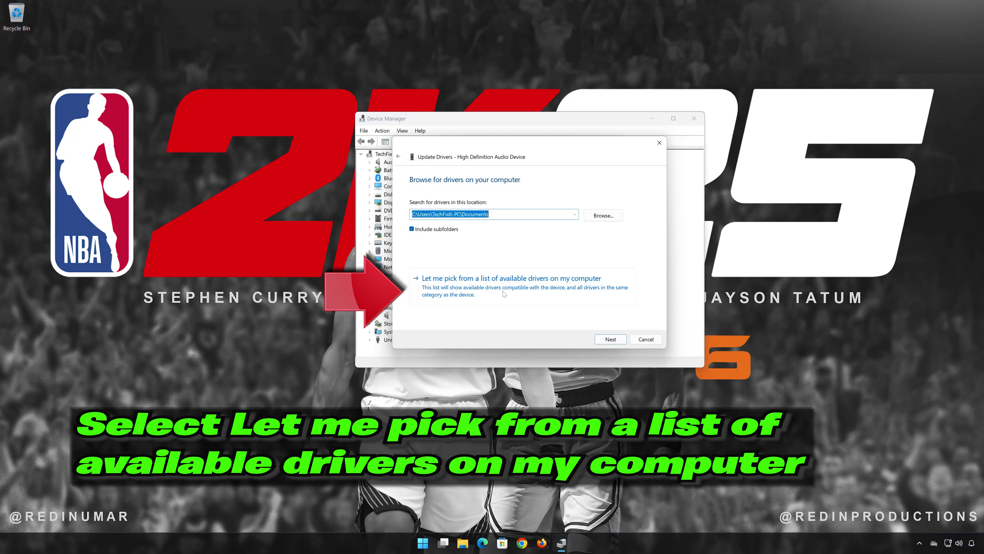
pyautogui.click(493, 294)
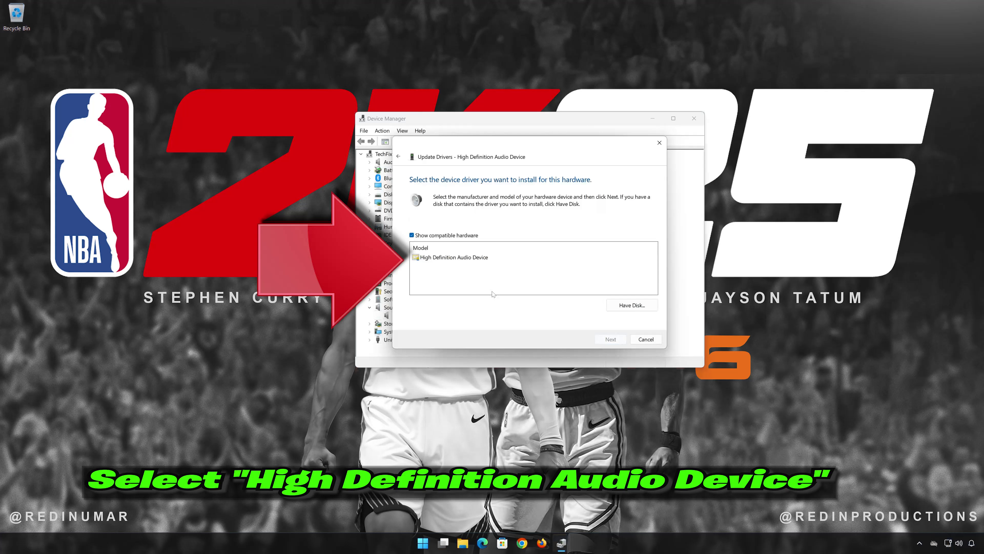
pyautogui.click(475, 261)
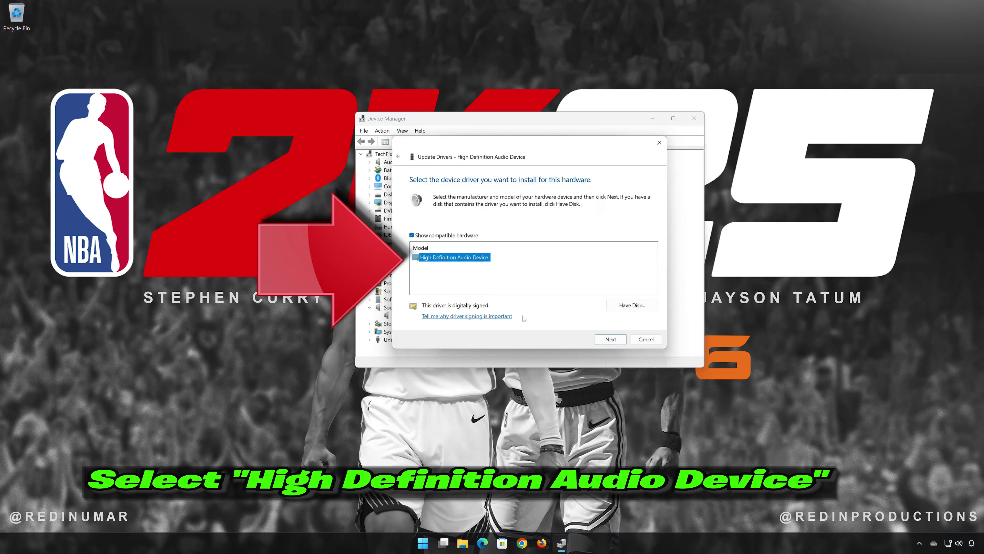
pyautogui.click(610, 339)
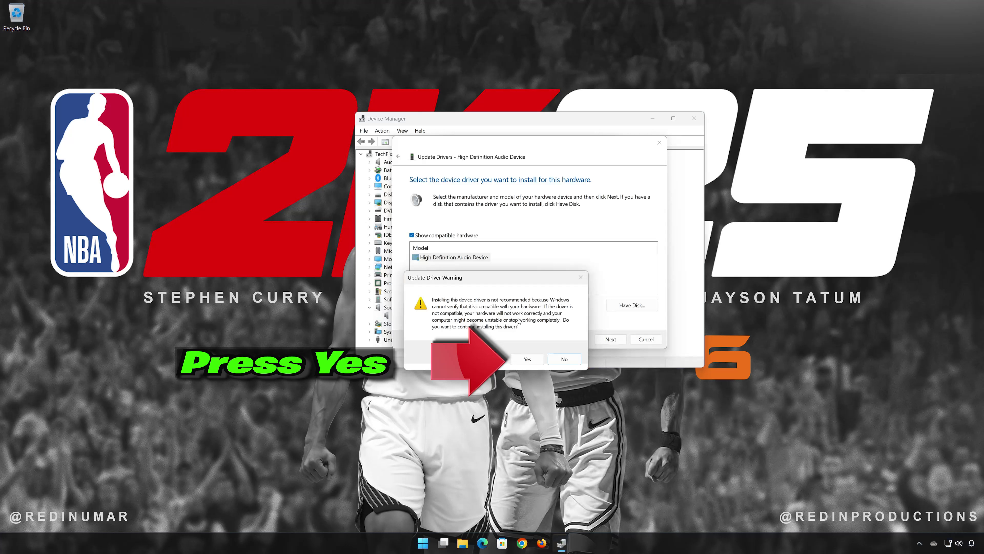
pyautogui.click(534, 360)
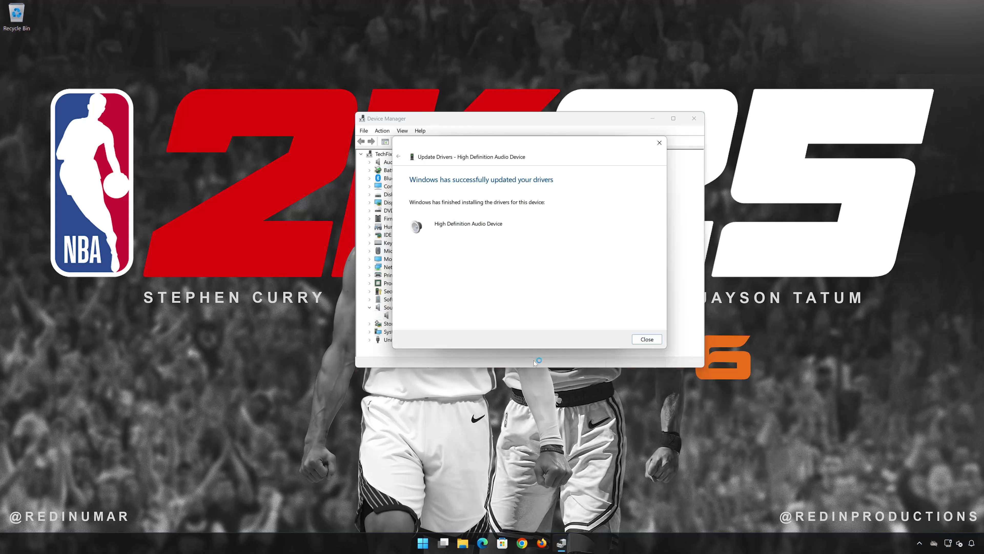
pyautogui.click(646, 339)
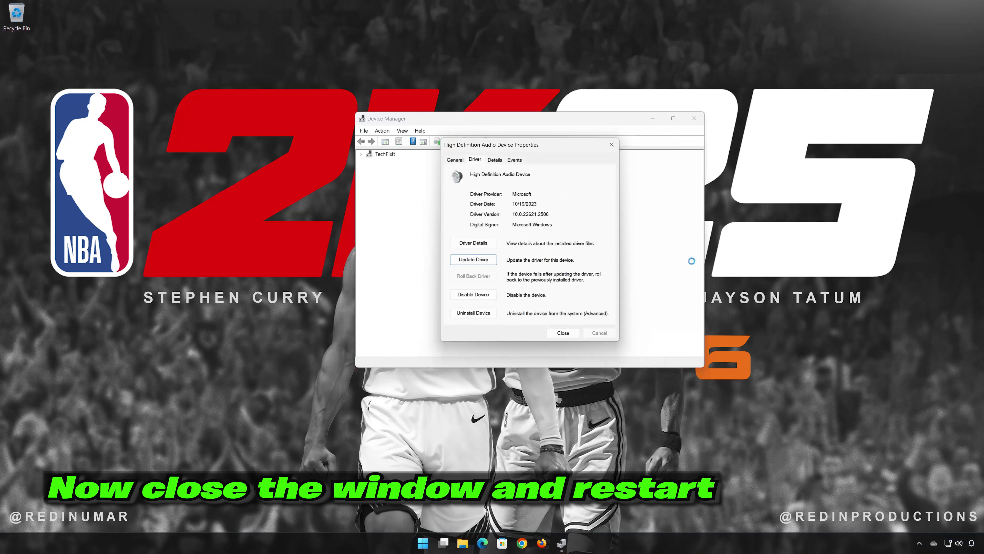
# Close the device properties and Device Manager, and restart the computer.
pyautogui.click(567, 332)
pyautogui.click(694, 118)
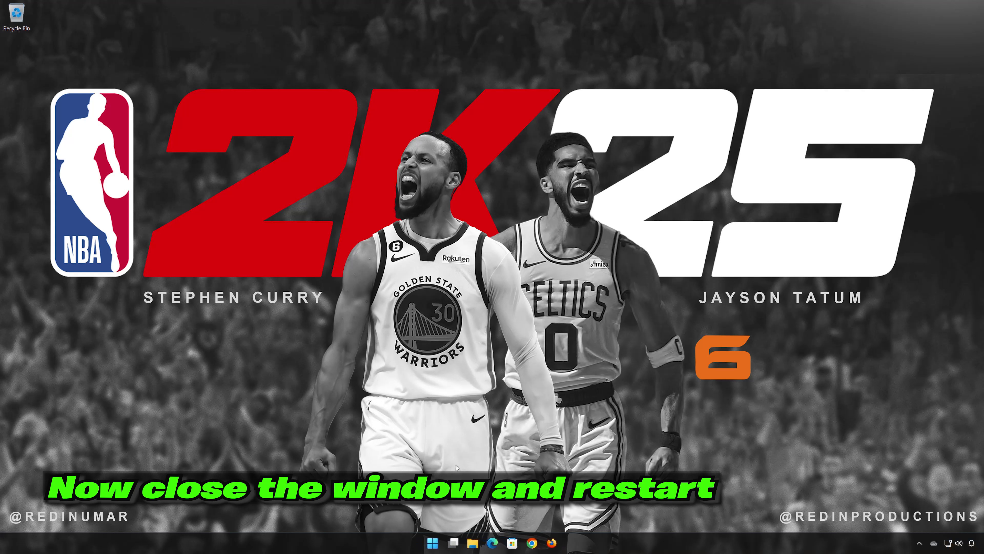
pyautogui.click(437, 542)
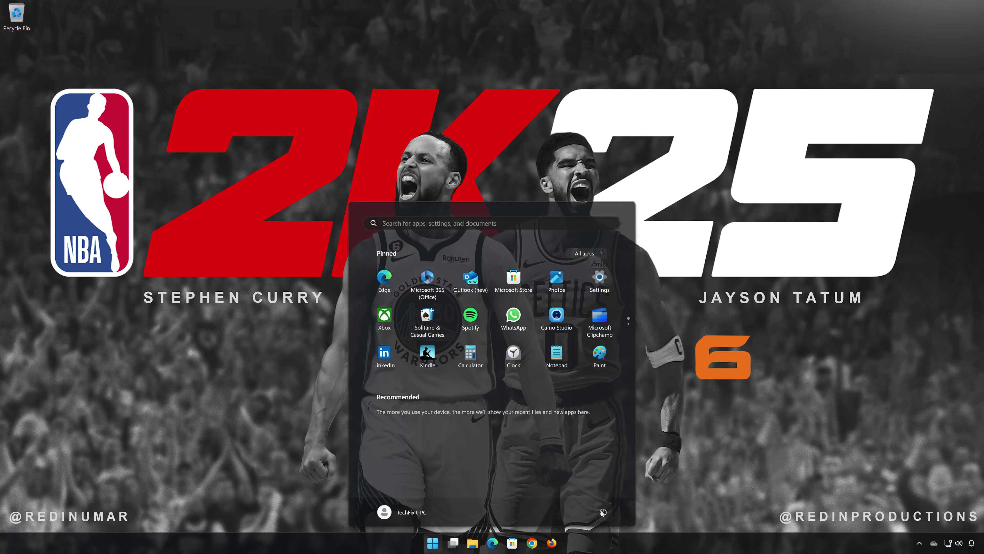
pyautogui.click(602, 512)
pyautogui.click(603, 498)
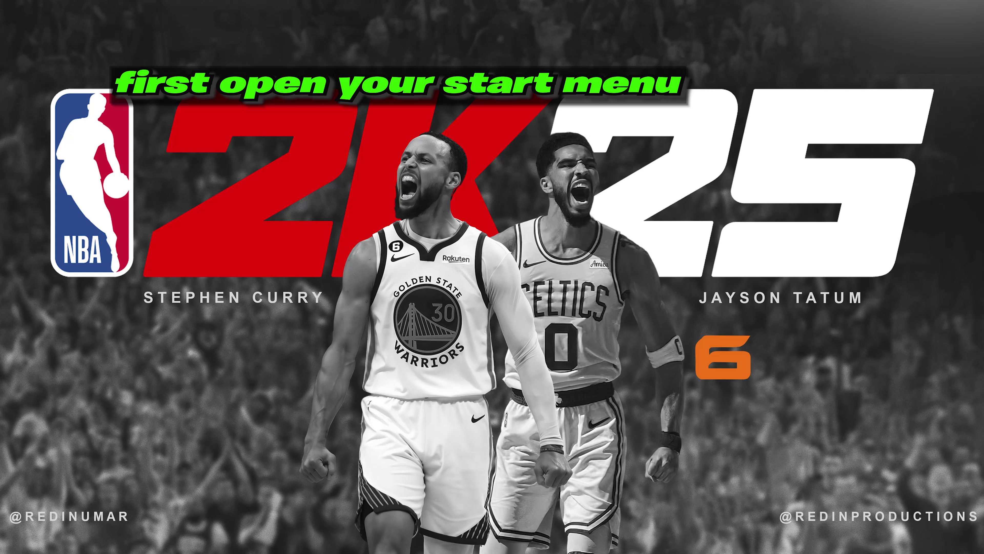
# Open the system Sound settings and choose the HDV 820 headphones as the output device.
pyautogui.press('super')
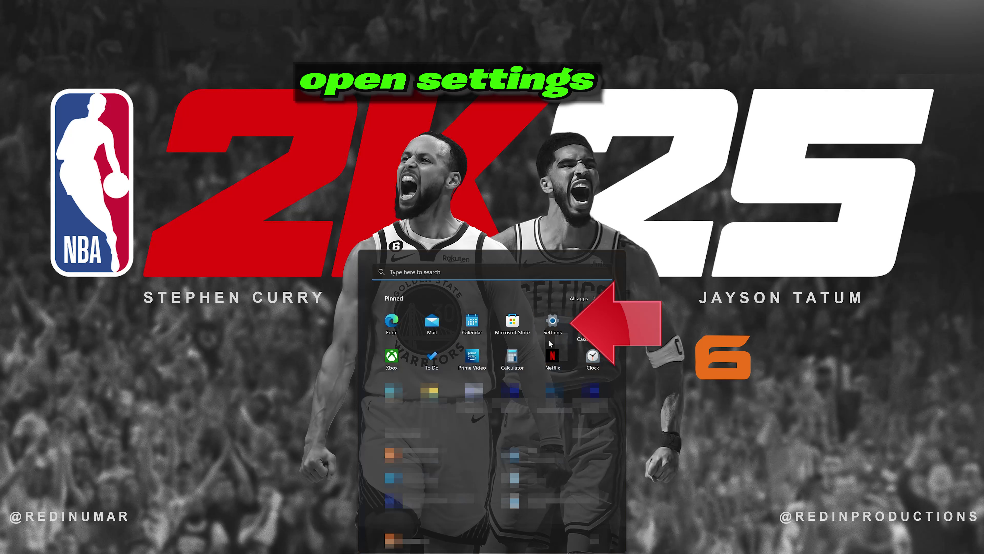
pyautogui.click(557, 324)
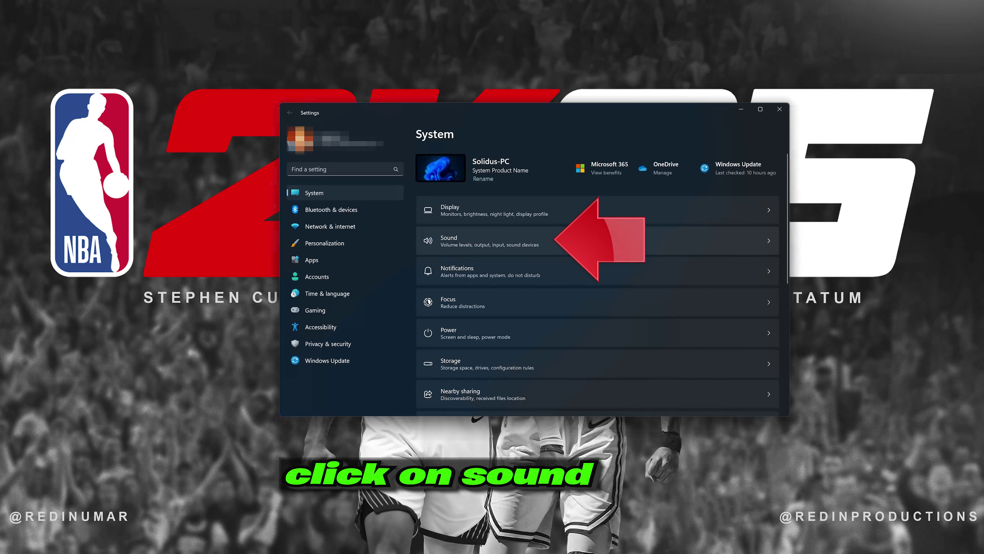
pyautogui.click(580, 239)
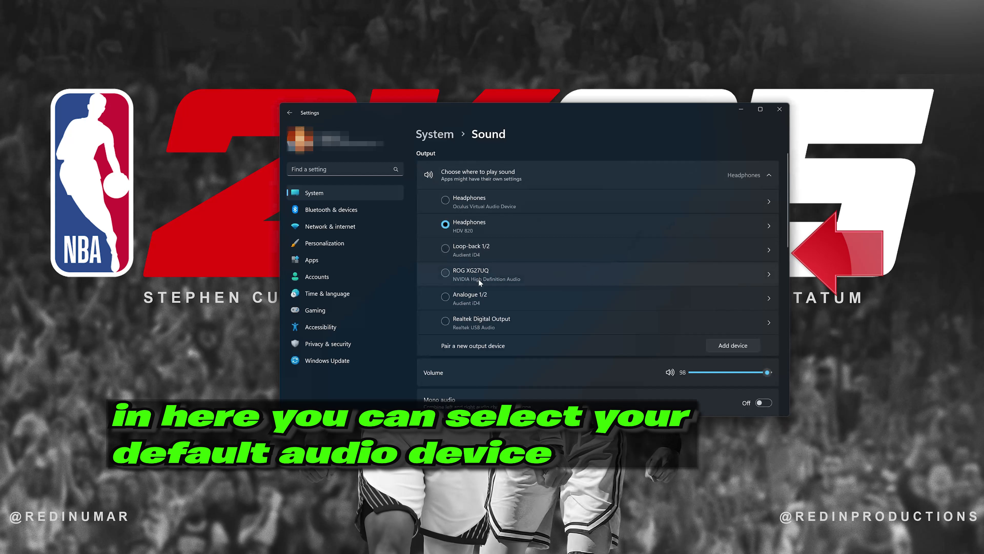
pyautogui.click(472, 203)
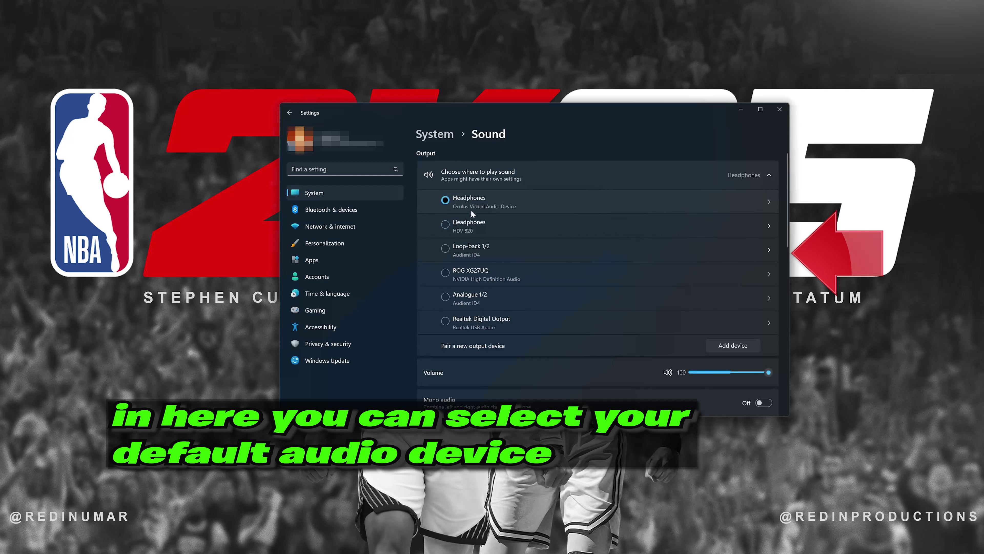
pyautogui.click(468, 224)
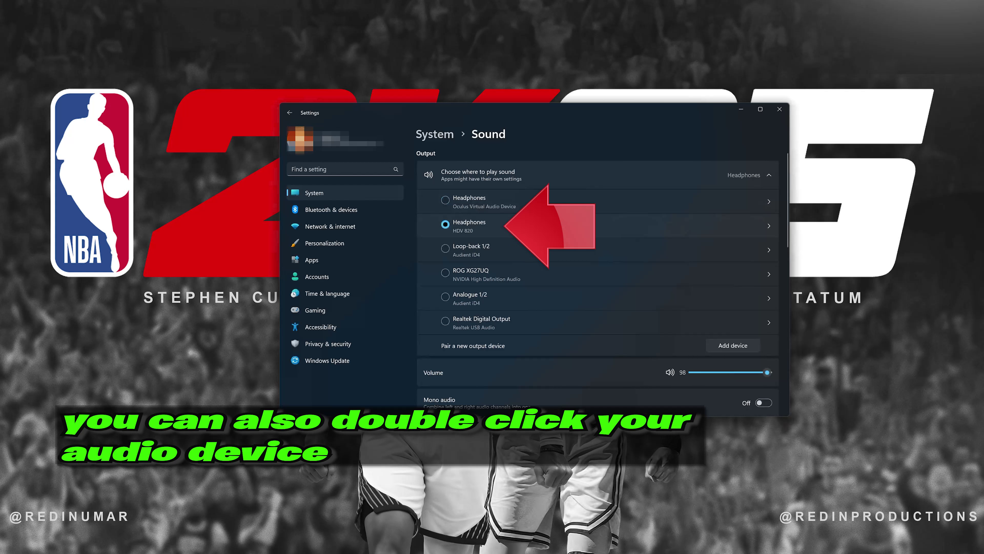
# Review the HDV 820 headphones' properties and the device types available for pairing, and close Settings.
pyautogui.doubleClick(530, 224)
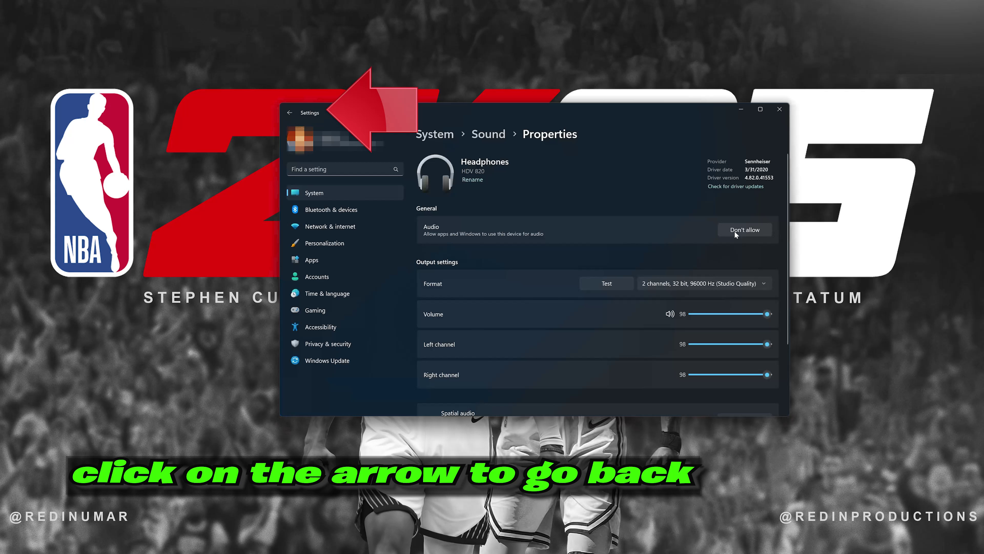
pyautogui.click(290, 112)
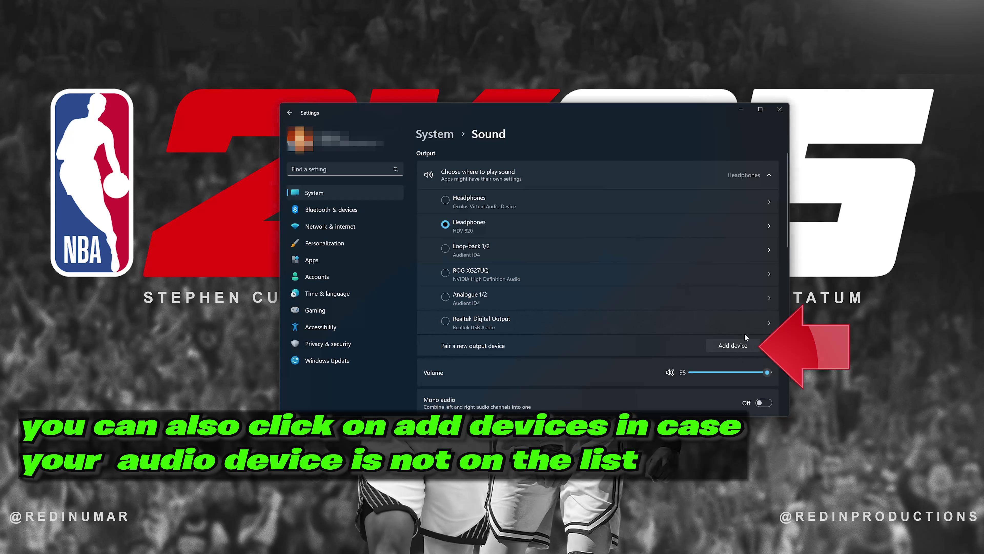
pyautogui.click(731, 345)
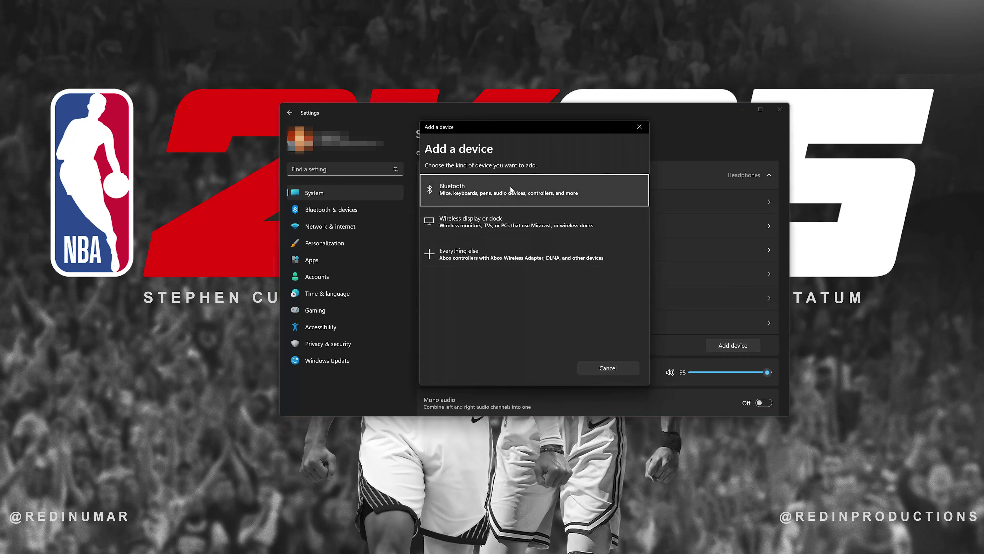
pyautogui.click(632, 127)
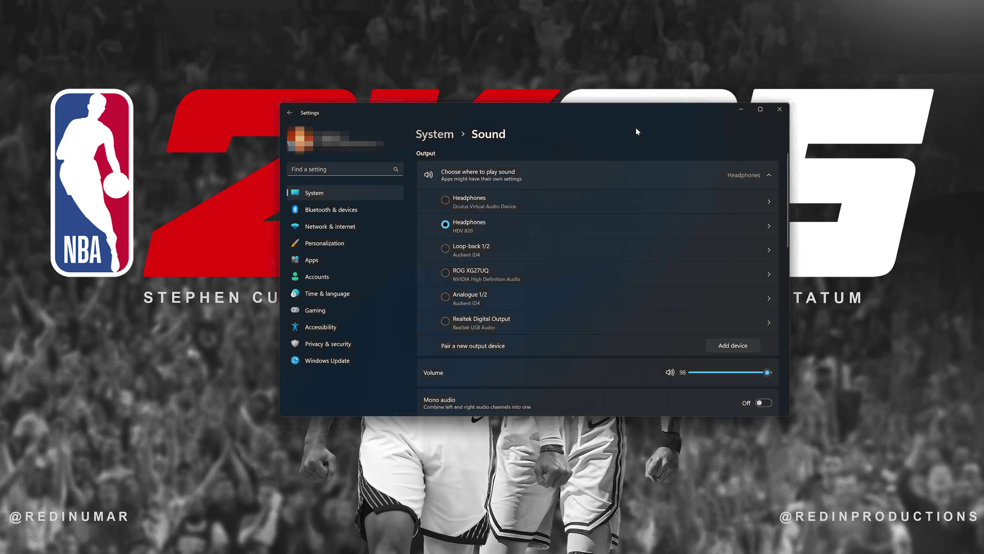
pyautogui.click(779, 109)
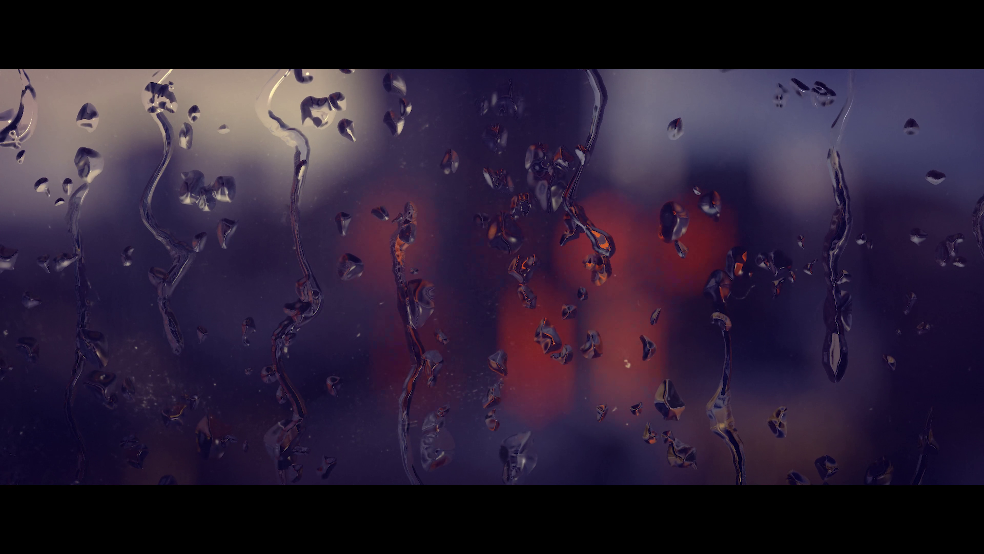